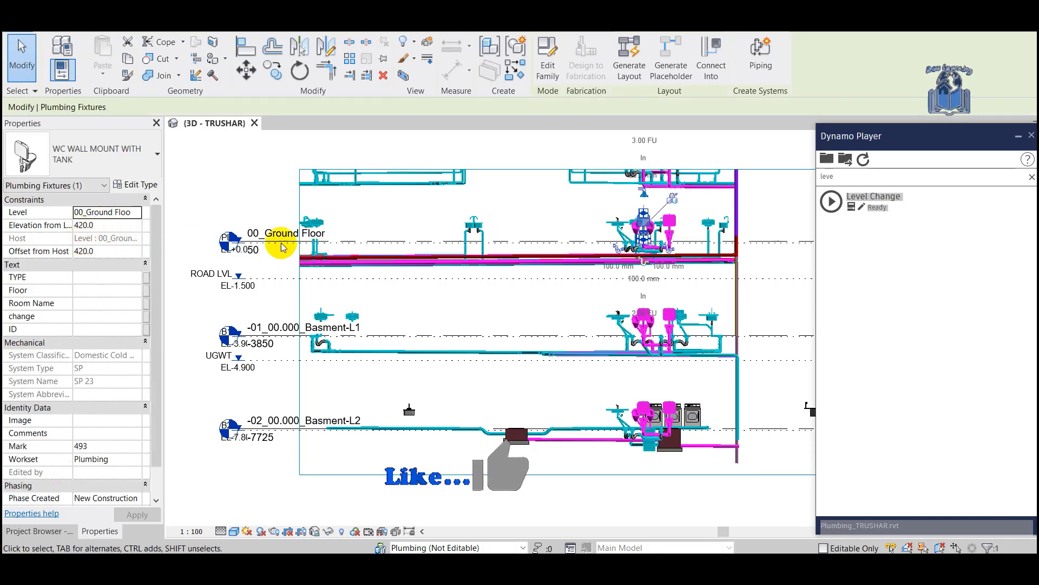
- Check the assigned levels of the ground-floor sinks, the handwash basin and the main drain pipe running beneath them
left_click(471, 290)
left_click(476, 231)
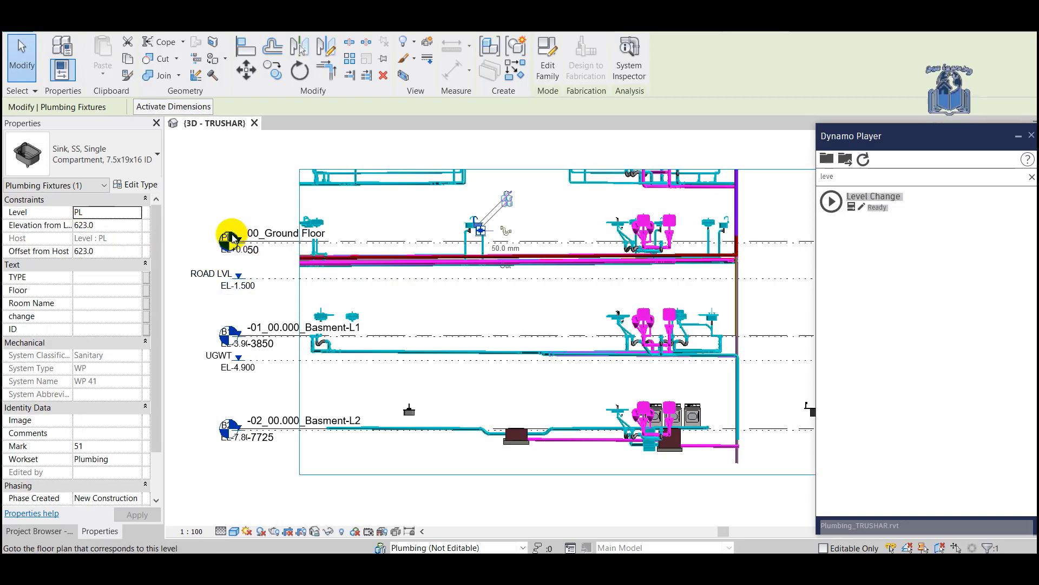
left_click(467, 230)
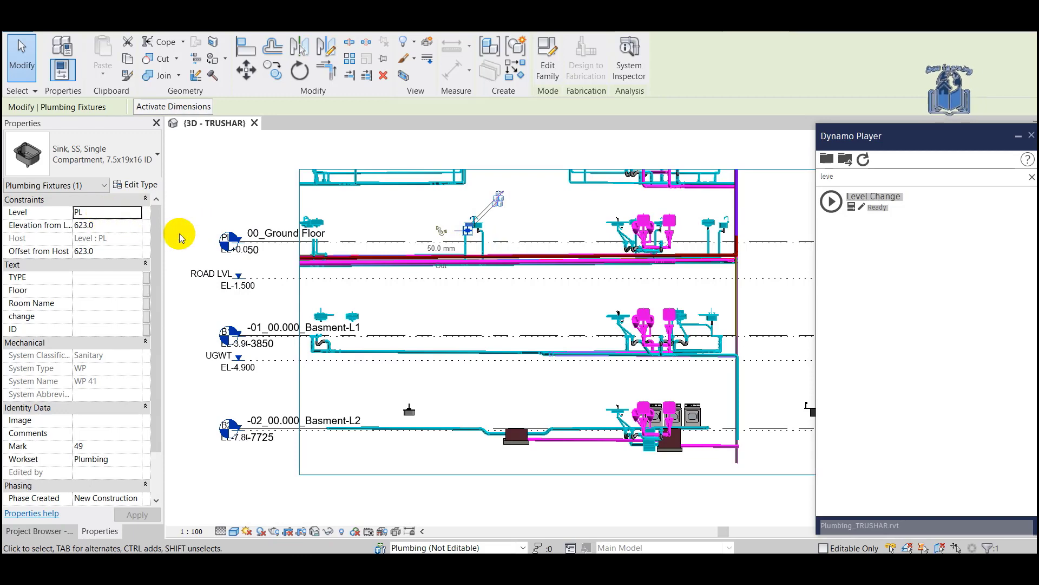
left_click(317, 226)
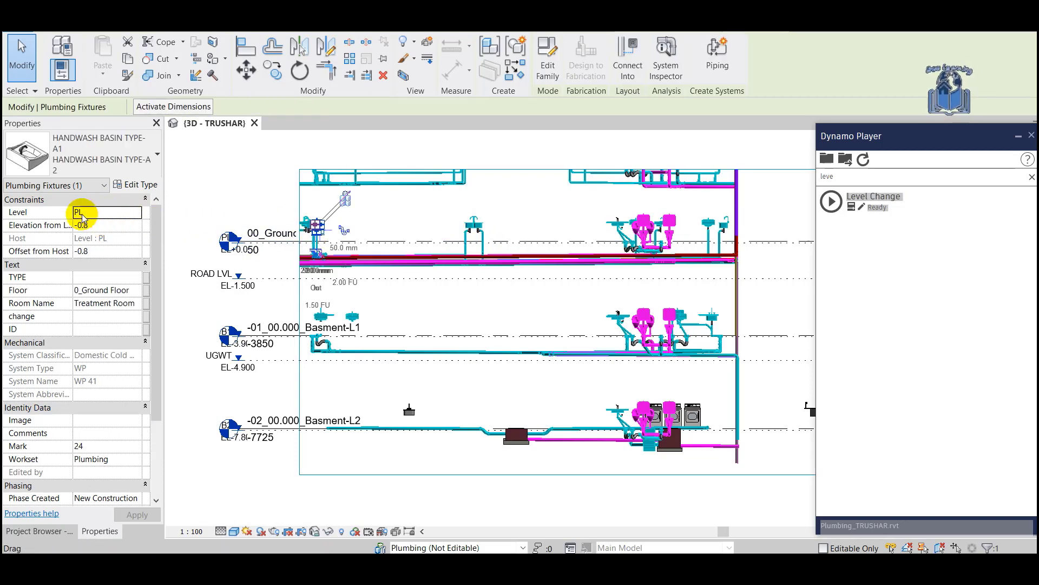
left_click(251, 264)
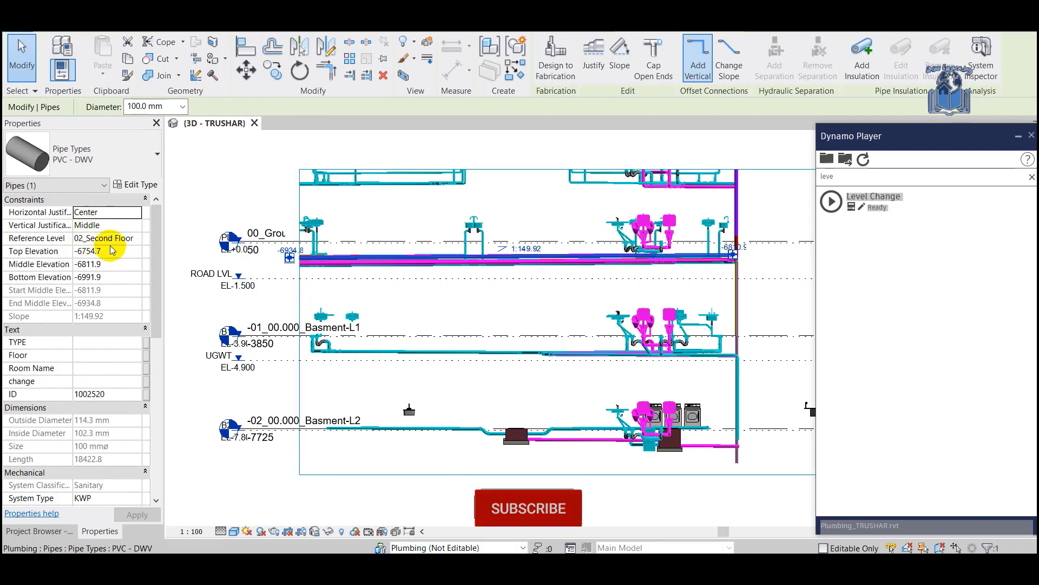
left_click(448, 315)
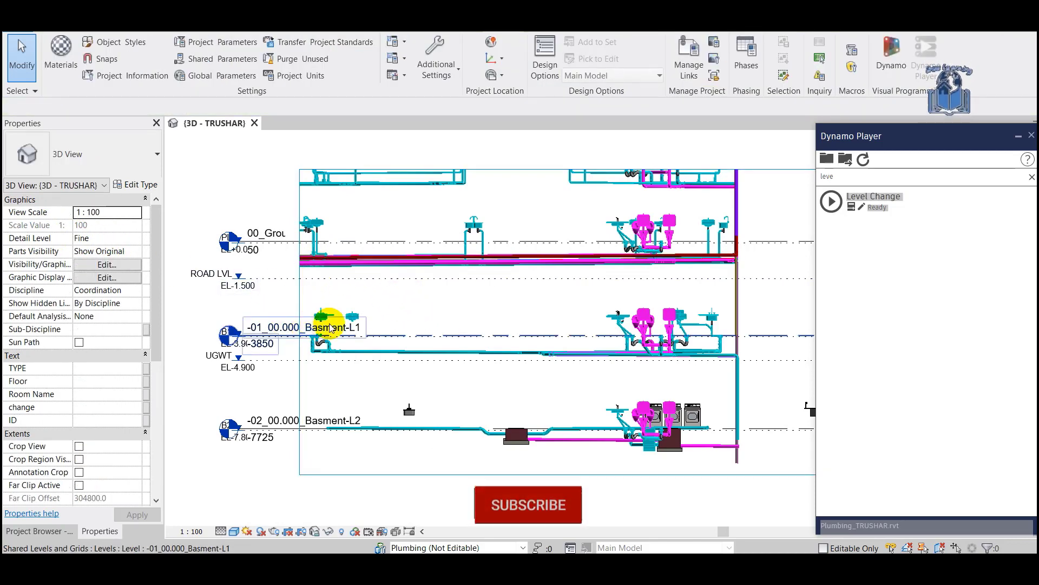
- Run the Level Change script on the pipes and fittings just below the ground-floor line, with -01_00.000_Basment-L1 as the level
left_click(851, 208)
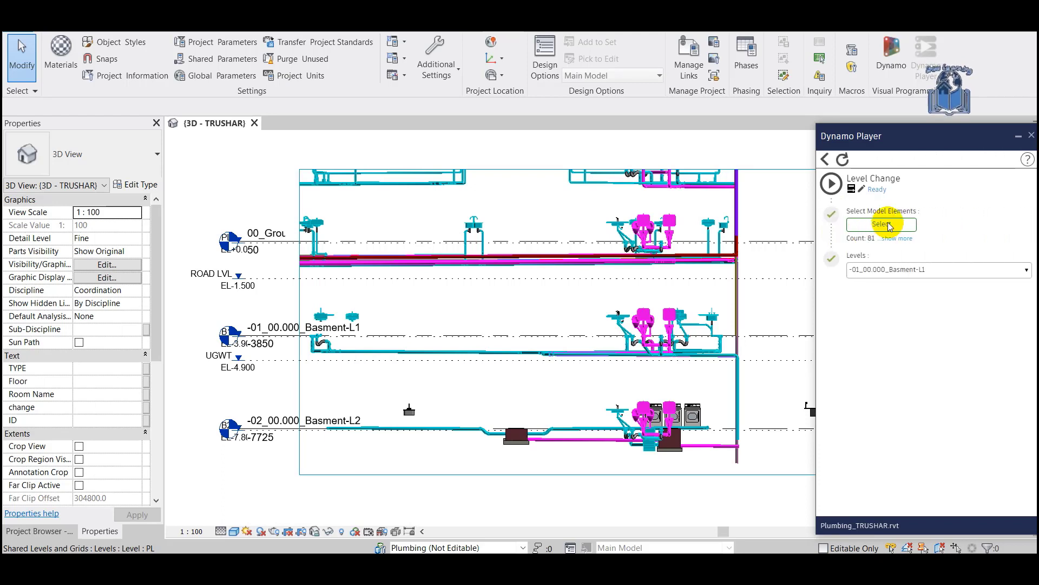
left_click(888, 225)
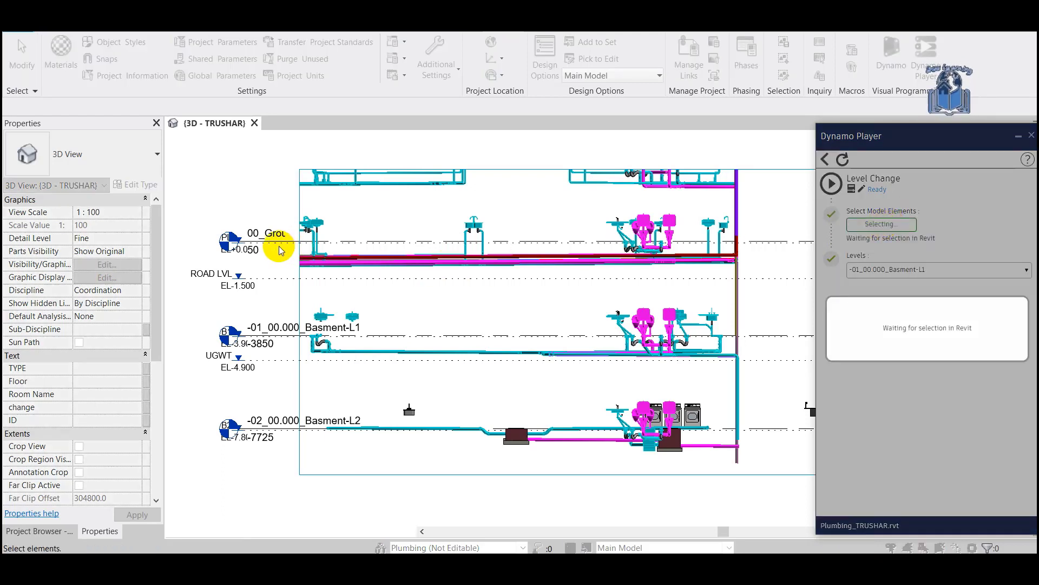
left_click_drag(279, 247, 760, 279)
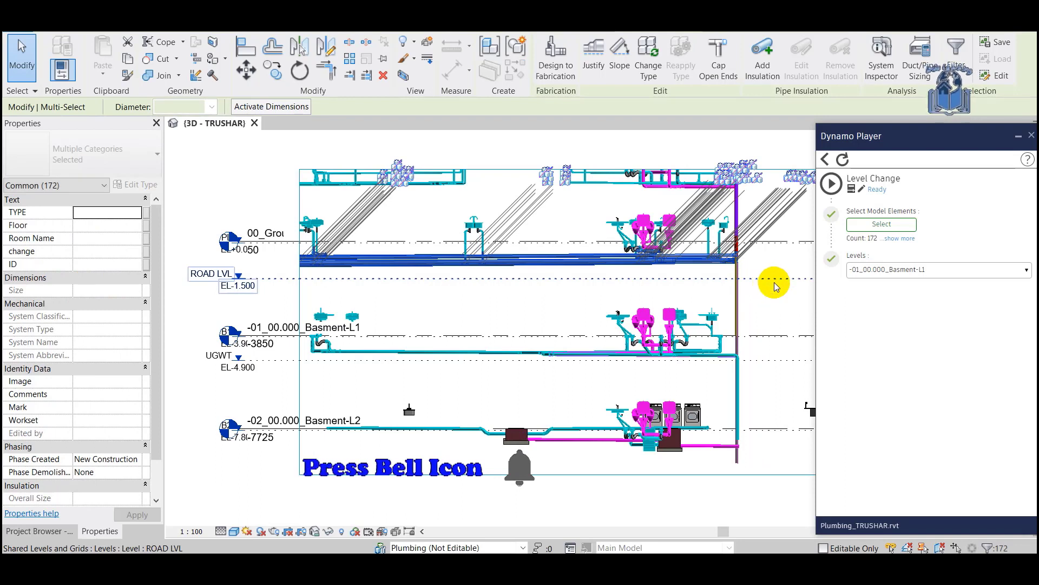
left_click(902, 271)
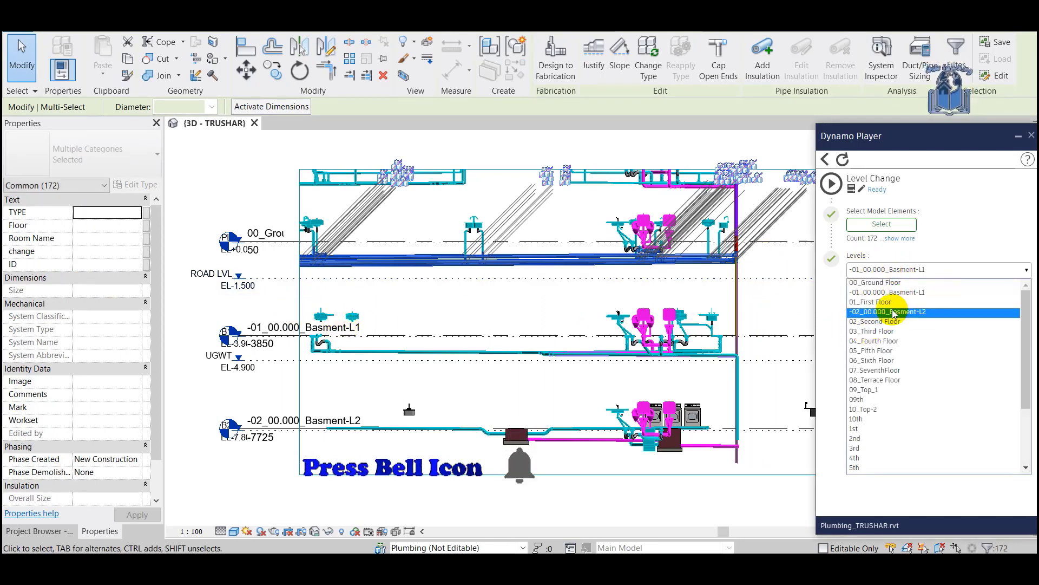
left_click(881, 294)
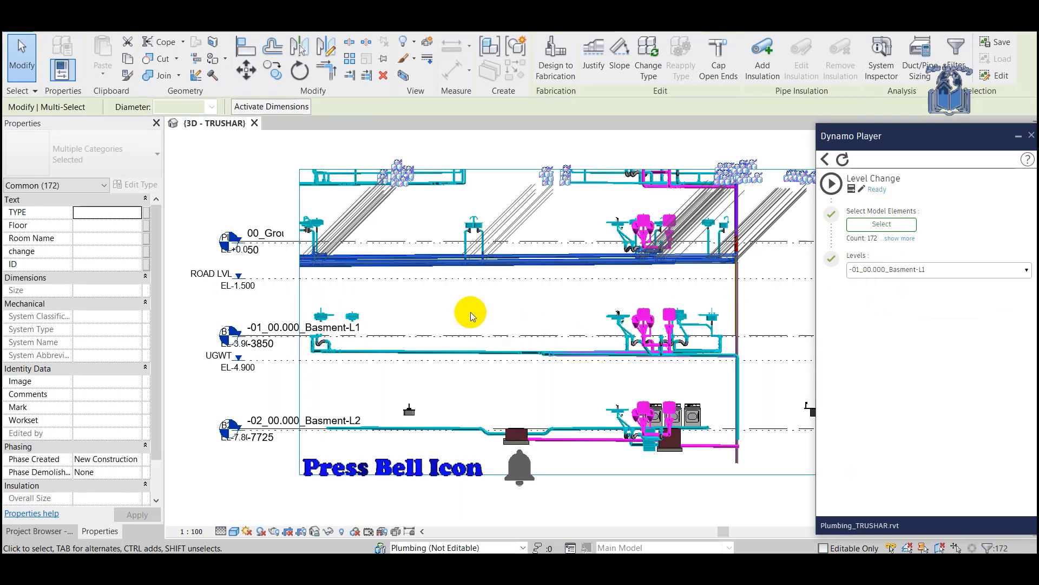
left_click(832, 183)
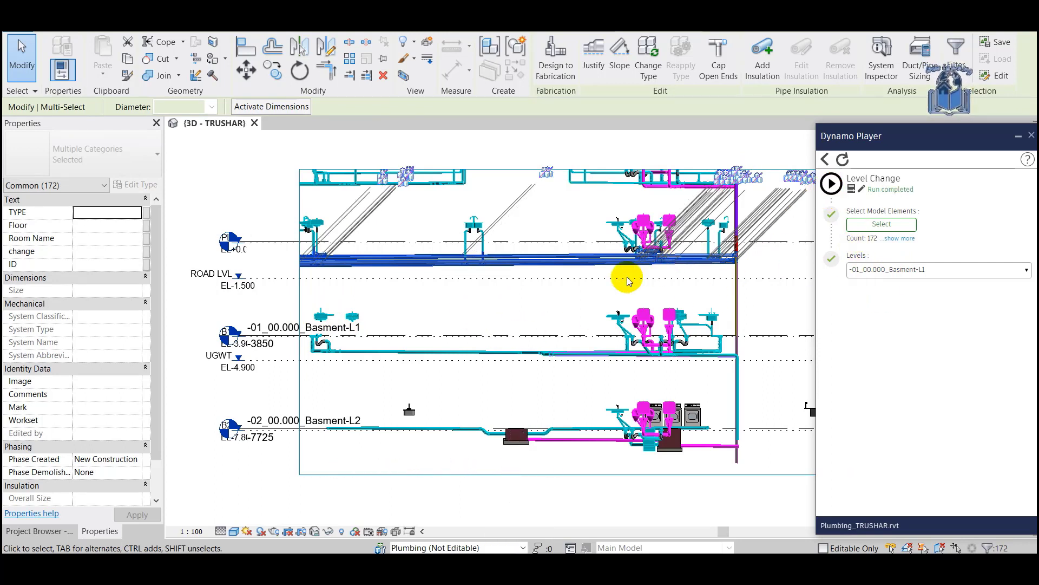
- Select the branch pipes and fittings beneath the ground-floor toilets as the model elements for the Level Change script
scroll(666, 251, "up", 5)
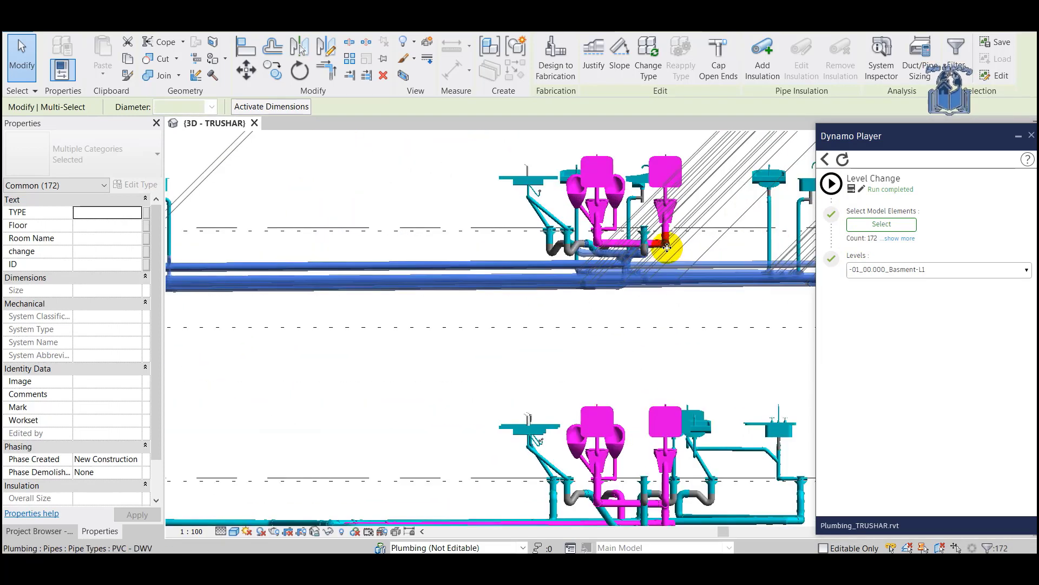
left_click(882, 223)
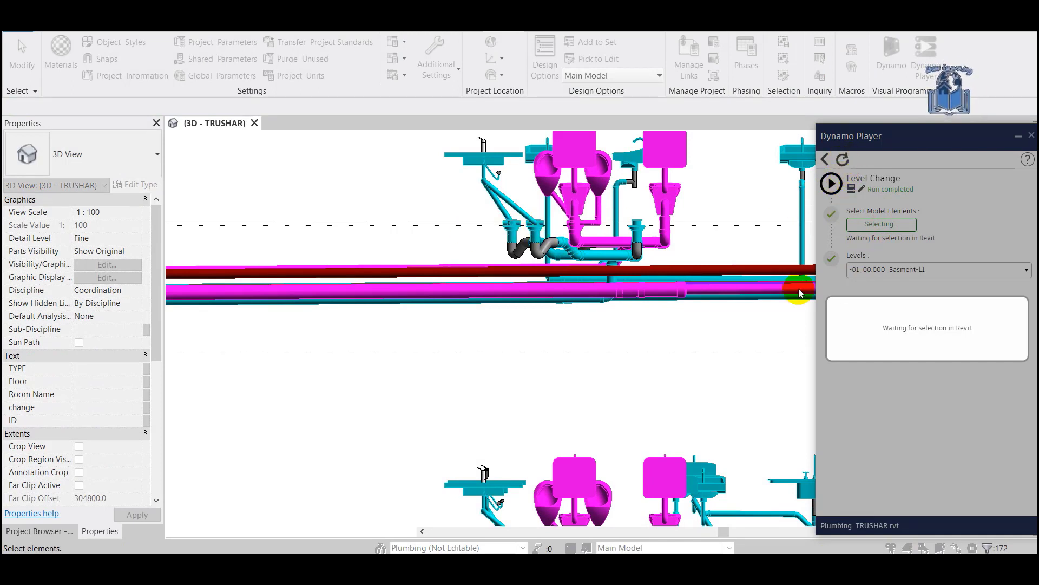
left_click_drag(464, 233, 783, 334)
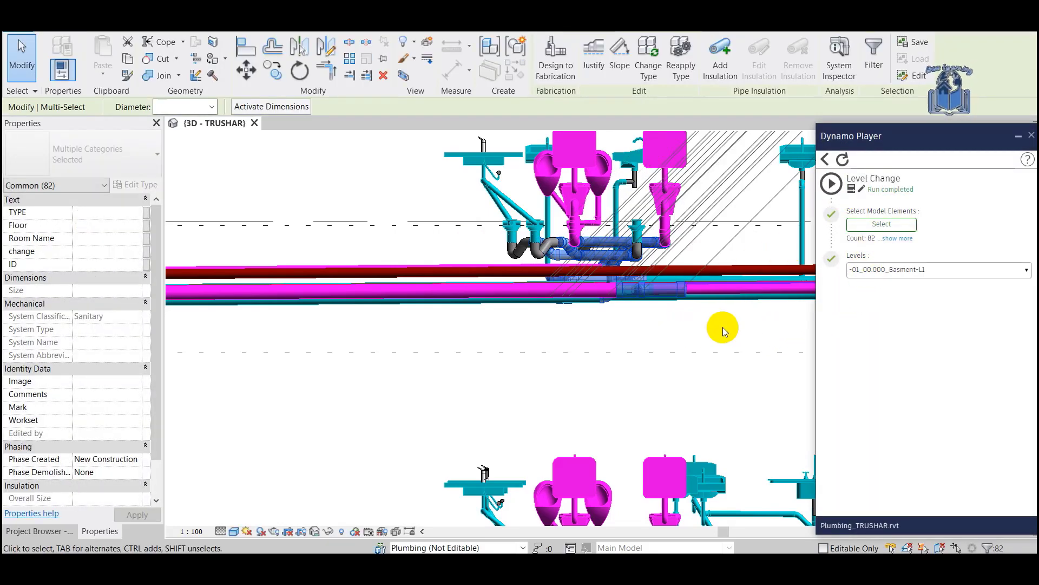
left_click(662, 369)
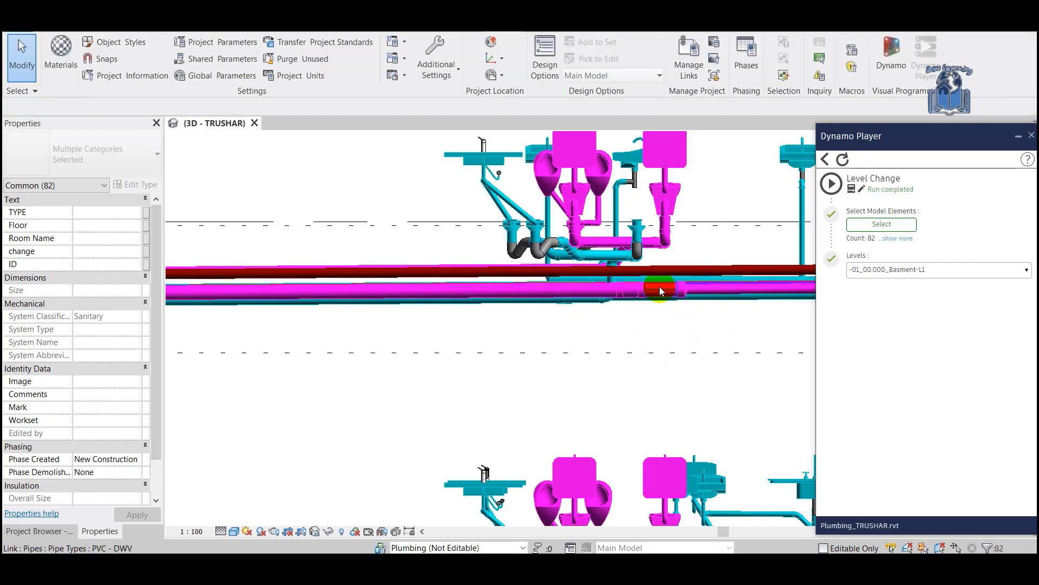
- Check the level of the short main-pipe segment and the adjoining wye fitting below the ground-floor toilets, showing the full level name
left_click(659, 288)
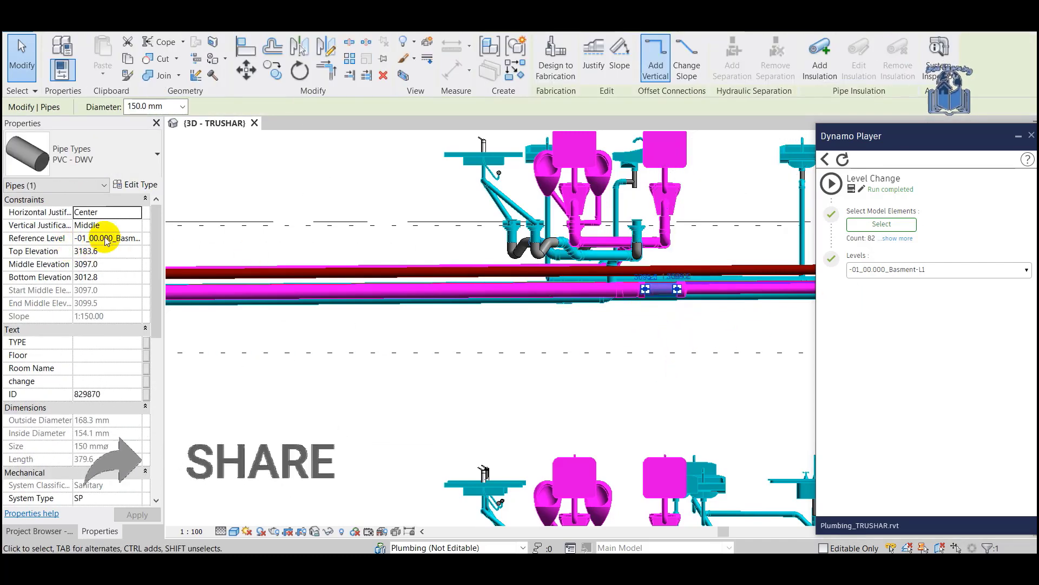
left_click(625, 295)
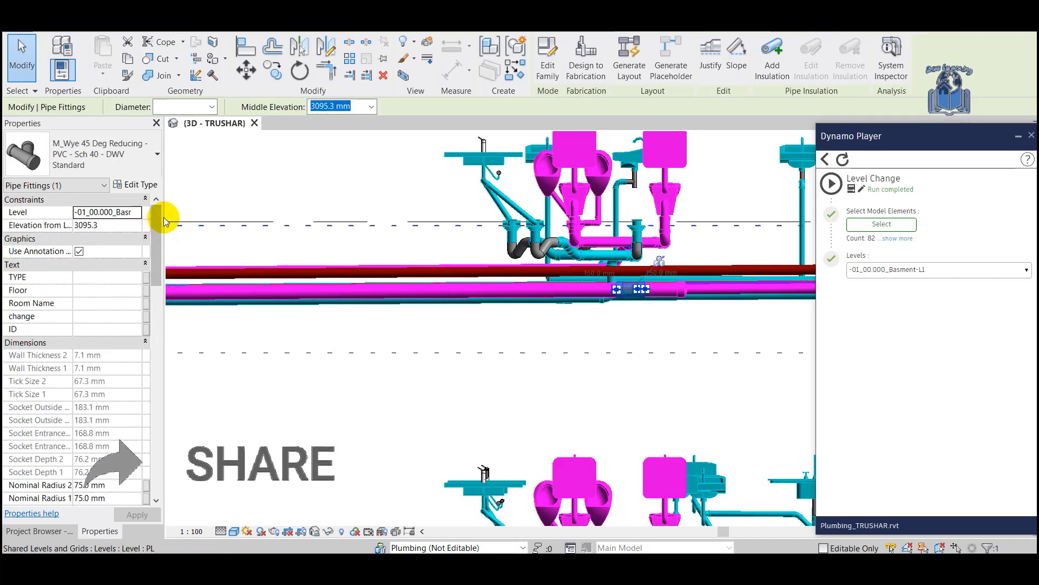
left_click_drag(165, 219, 228, 221)
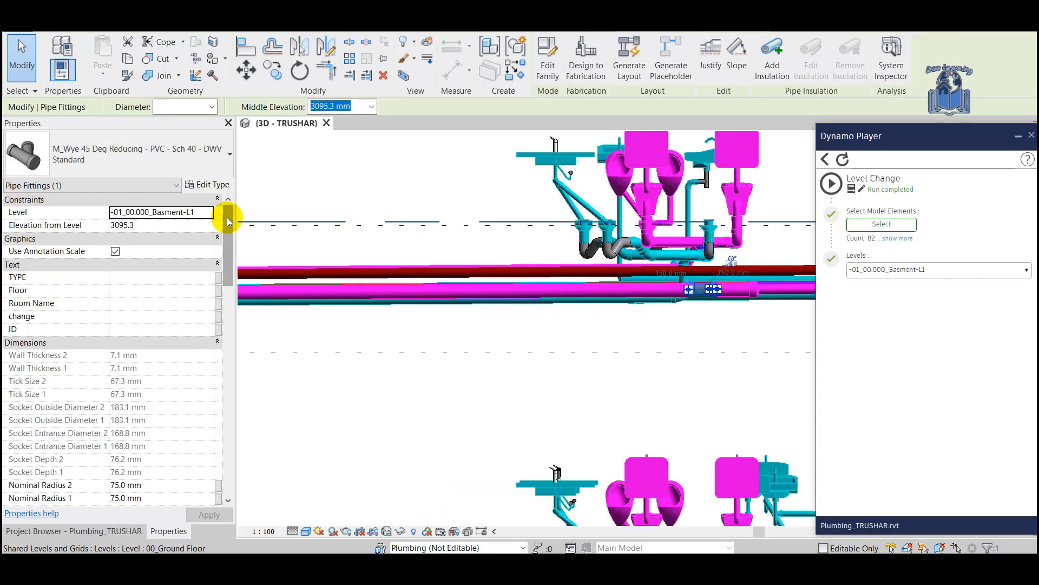
scroll(685, 250, "down", 2)
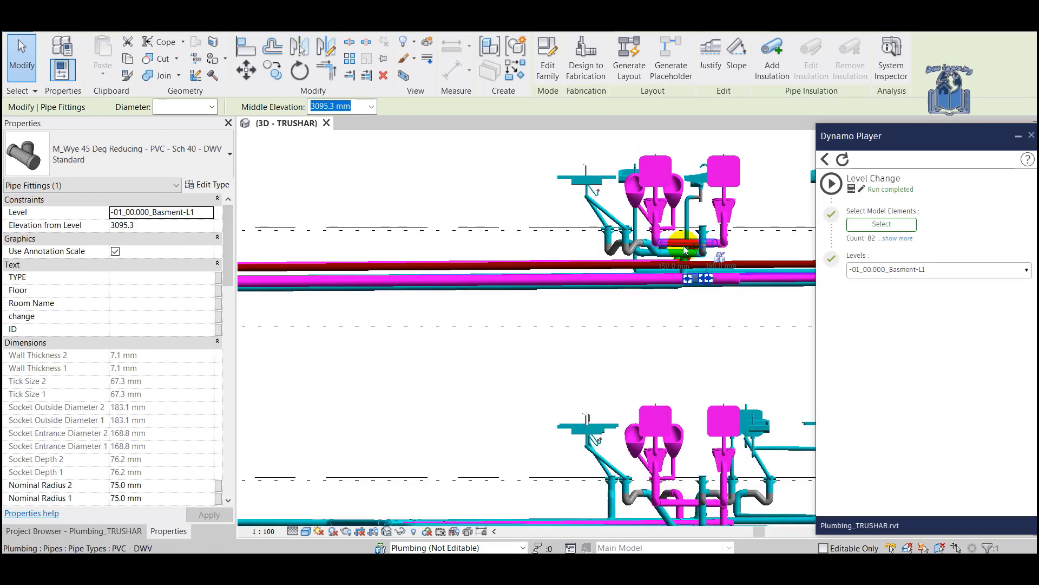
scroll(685, 250, "down", 4)
left_click(622, 287)
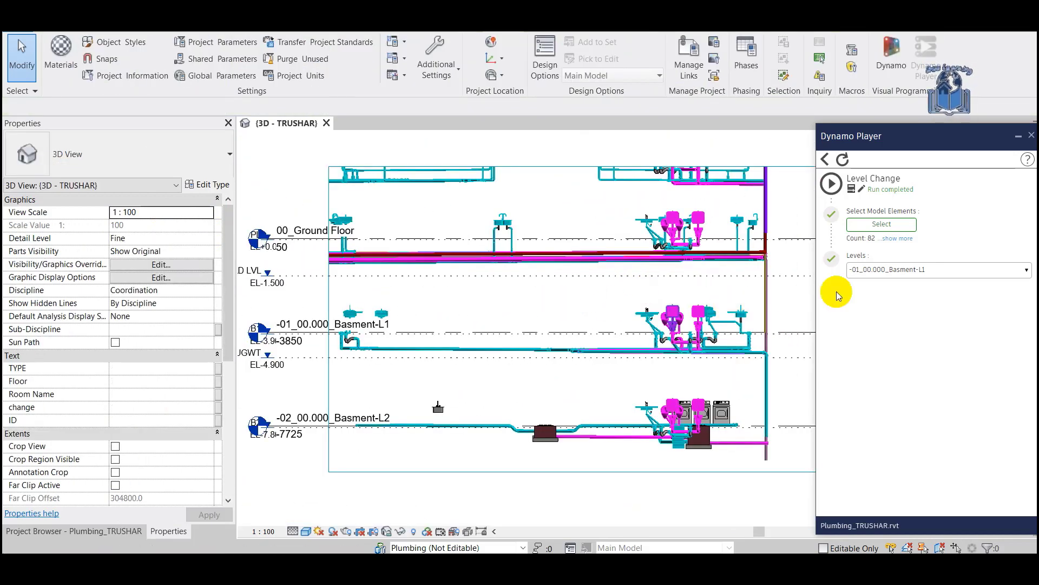
- Reload the Level Change script and check the level of the ground-floor sink and toilet fixture
left_click(841, 160)
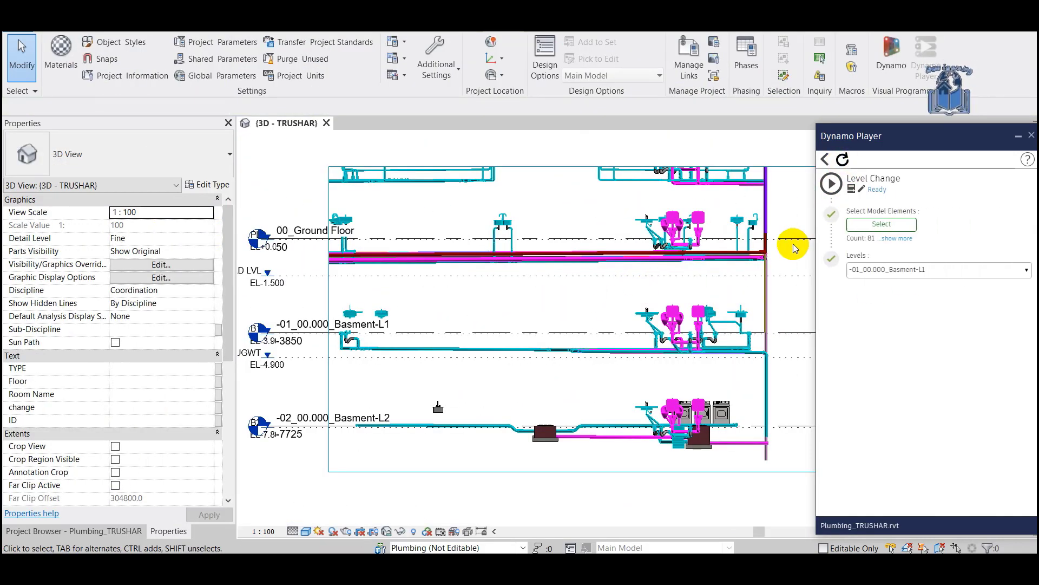
left_click(511, 227)
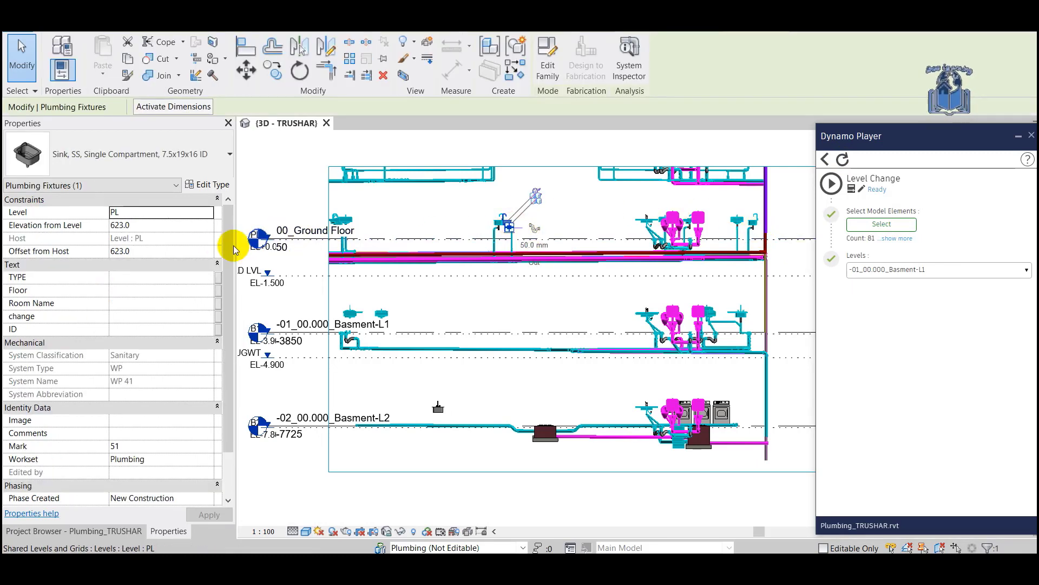
left_click(649, 227)
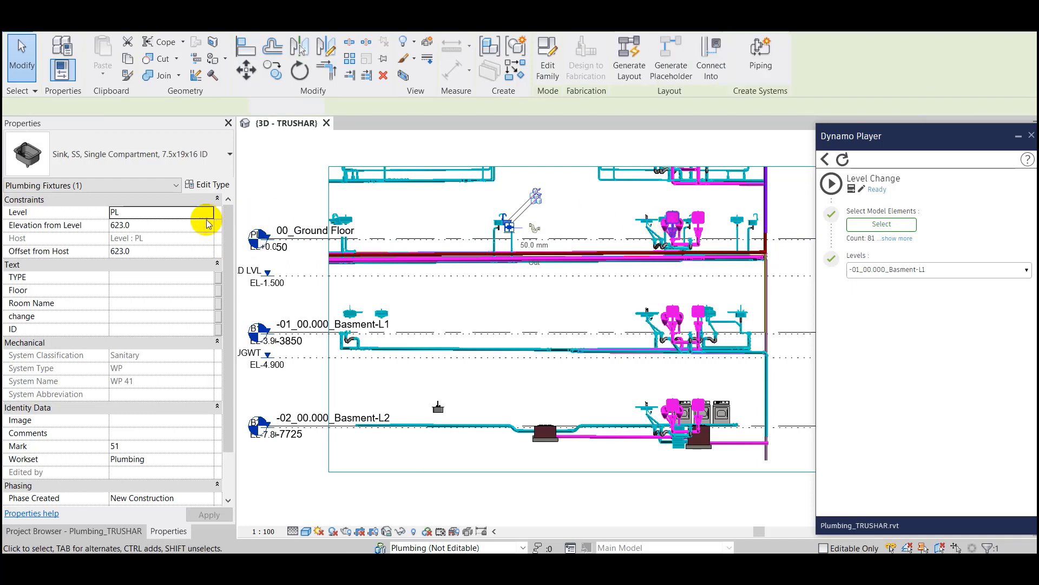
left_click(124, 219)
left_click(464, 298)
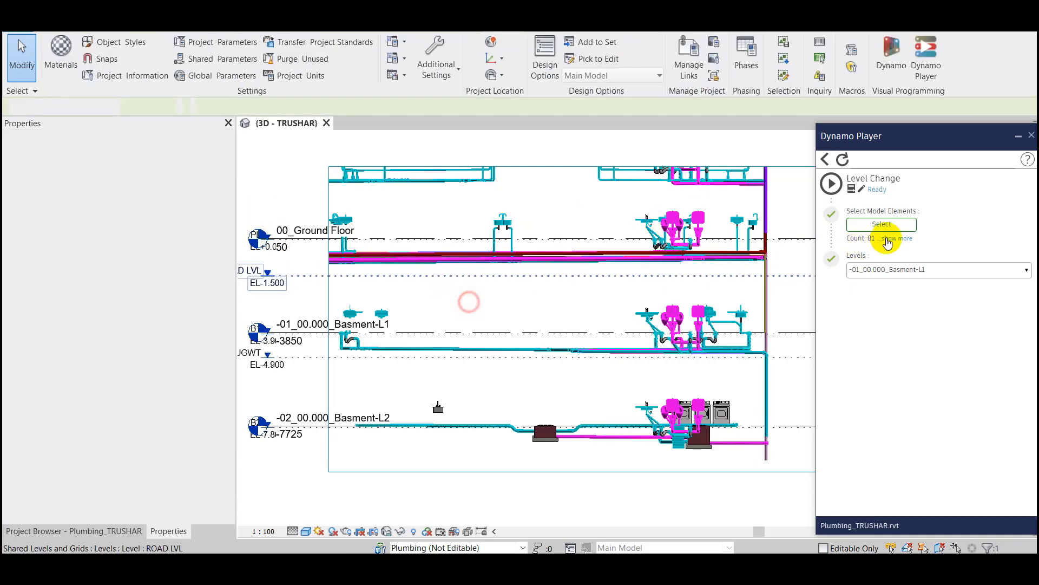
- Run the Level Change script on the ground-floor plumbing fixtures and their connections, with 00_Ground Floor as the level
left_click(882, 222)
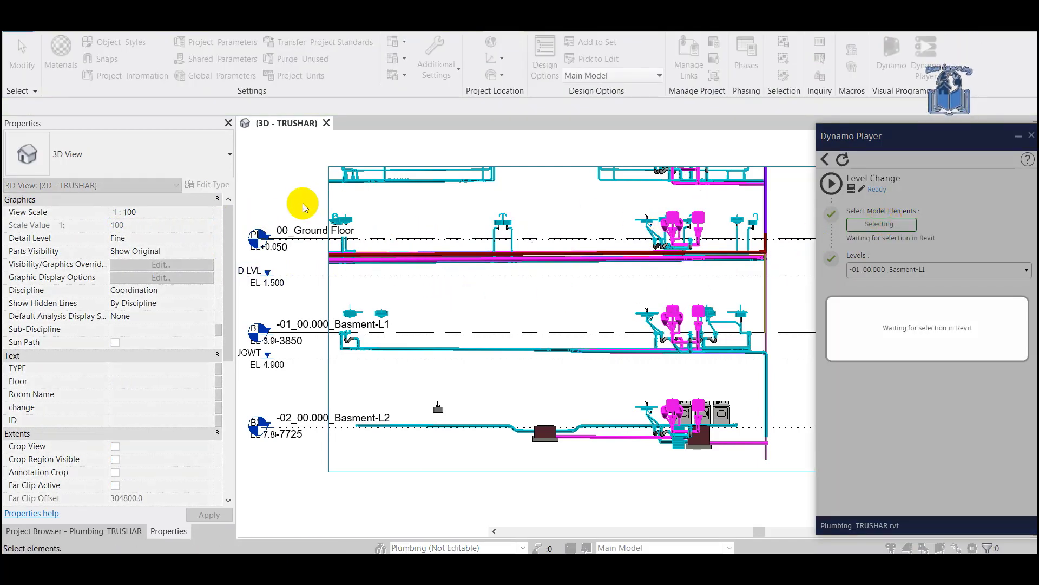
left_click_drag(297, 203, 789, 245)
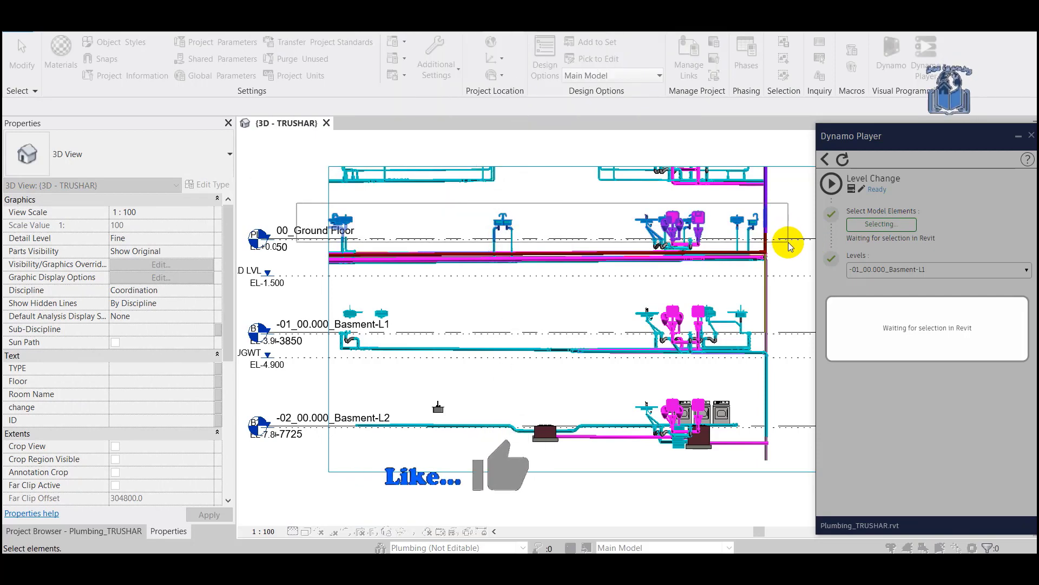
left_click_drag(789, 244, 788, 245)
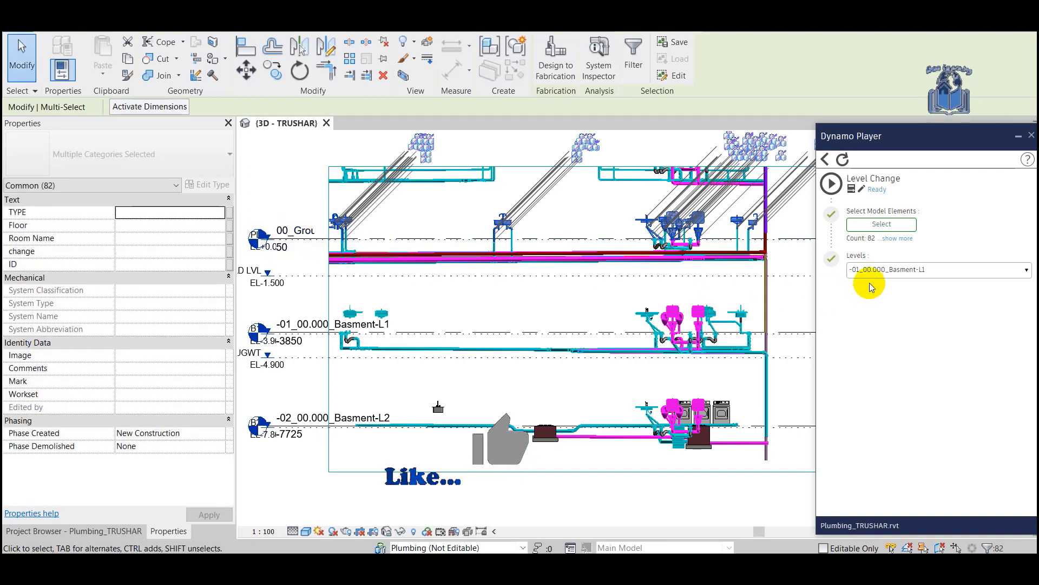
left_click(881, 270)
left_click(884, 283)
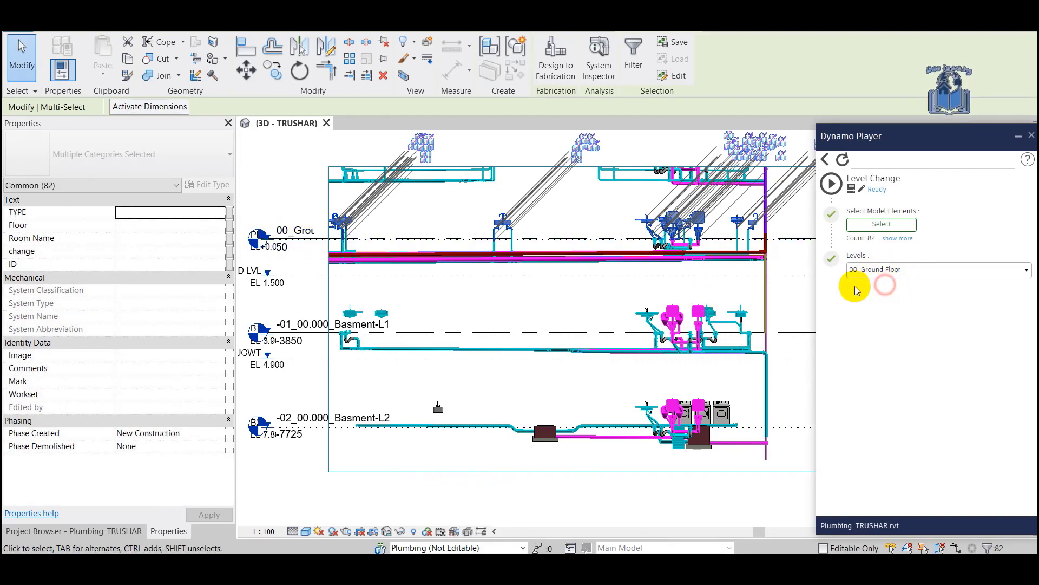
left_click(557, 309)
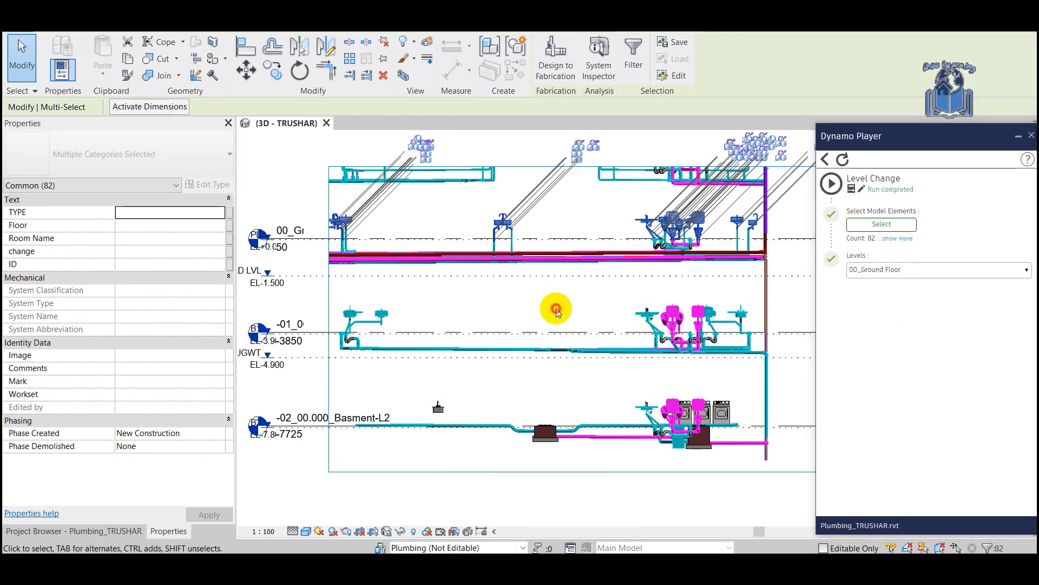
left_click(504, 294)
- Check the assigned levels of the ground-floor sink and handwash basin, and of the Basement-L1 handwash basin and wall-mounted WC
left_click(501, 222)
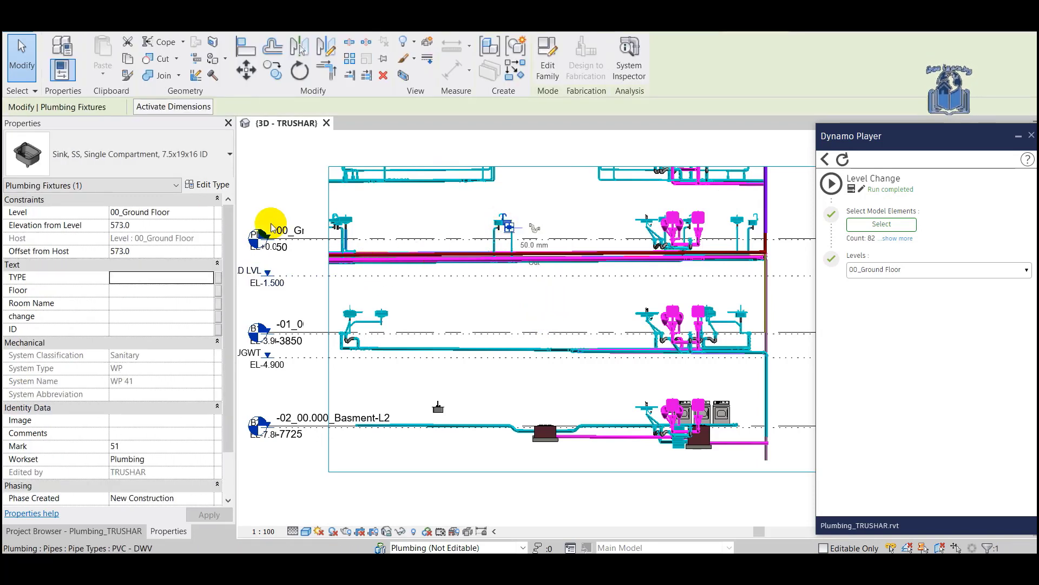
left_click(346, 223)
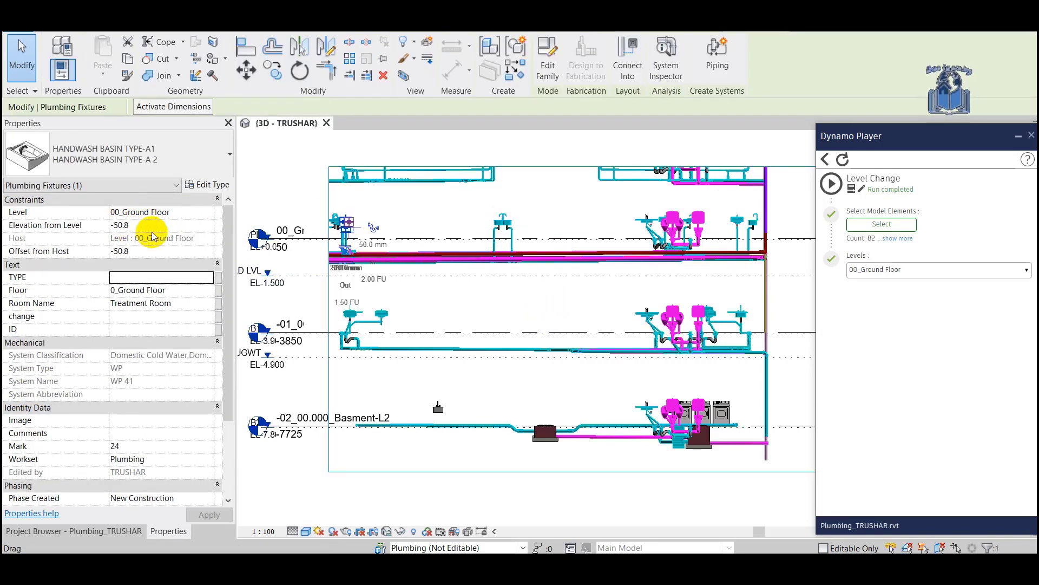
left_click(472, 300)
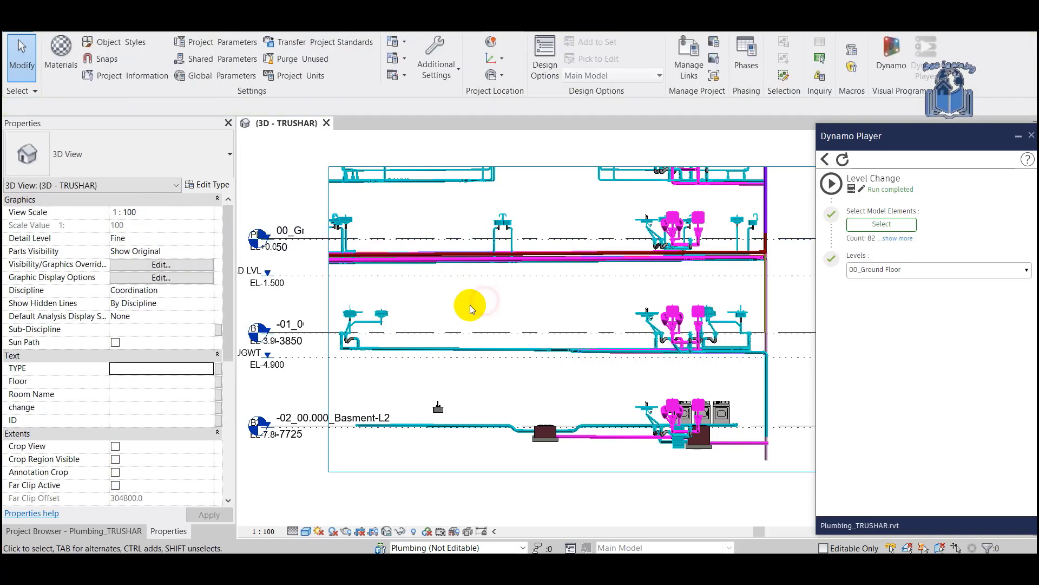
left_click(391, 317)
left_click_drag(392, 318, 355, 313)
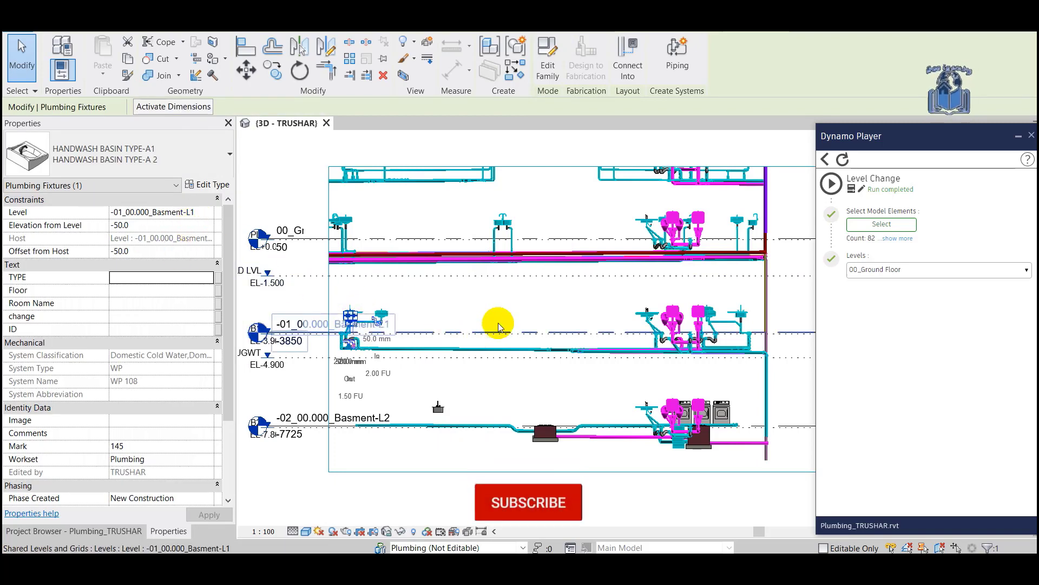
left_click(520, 309)
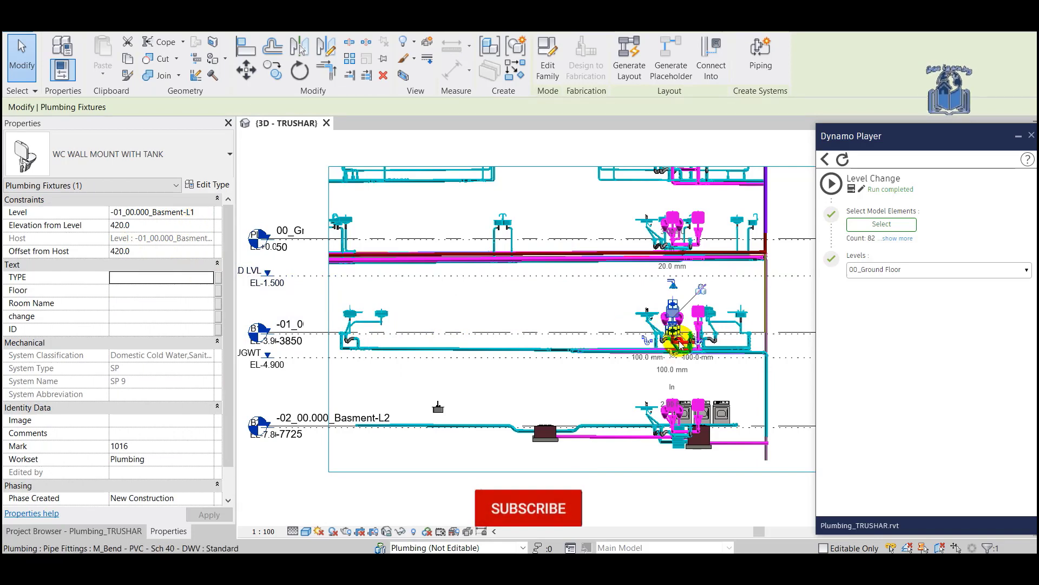
left_click(512, 311)
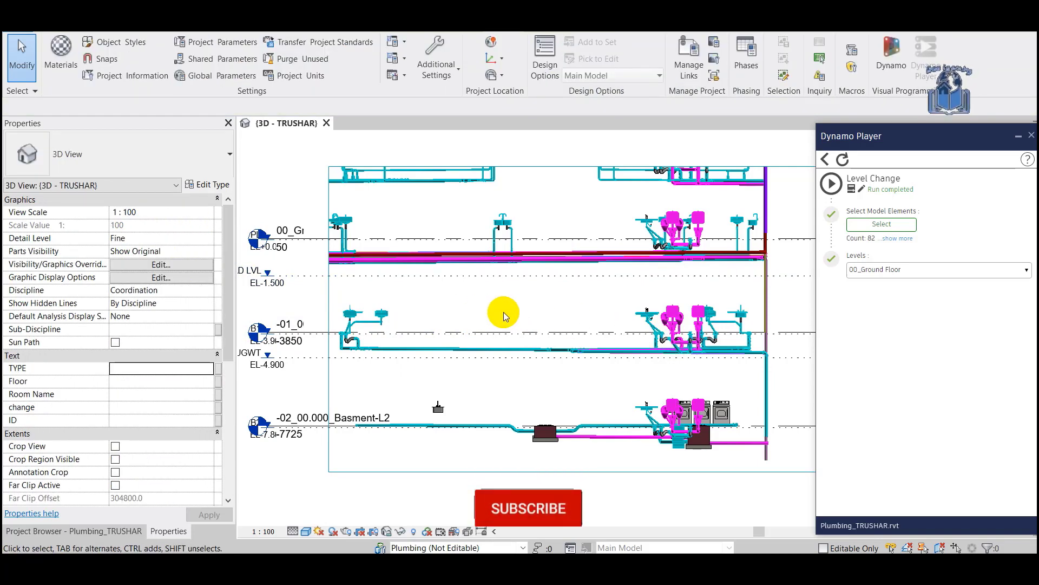
- Check the reference level of the long horizontal drain pipe running below the Basement-L1 level
left_click(413, 353)
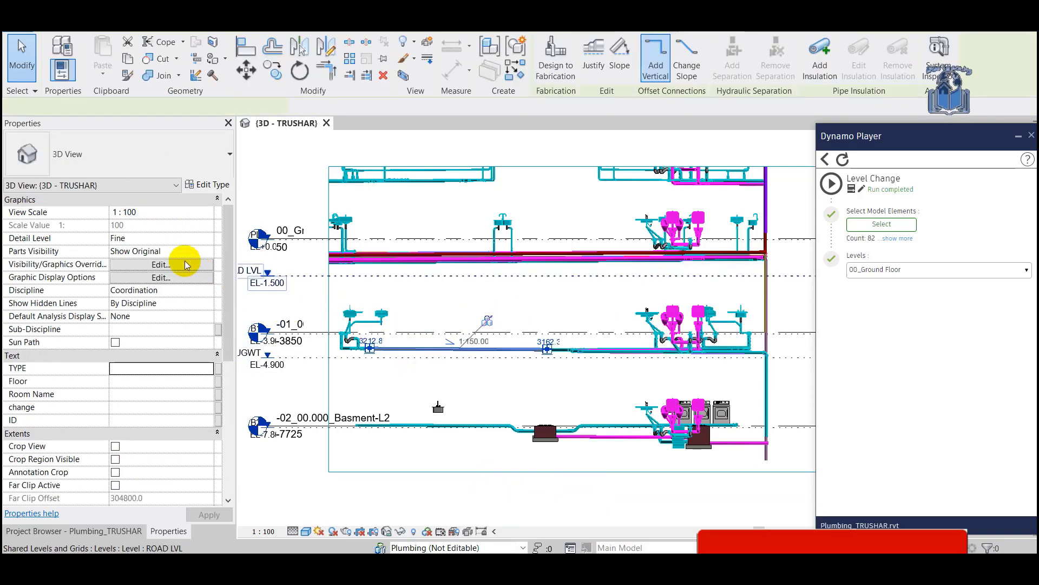
left_click(463, 387)
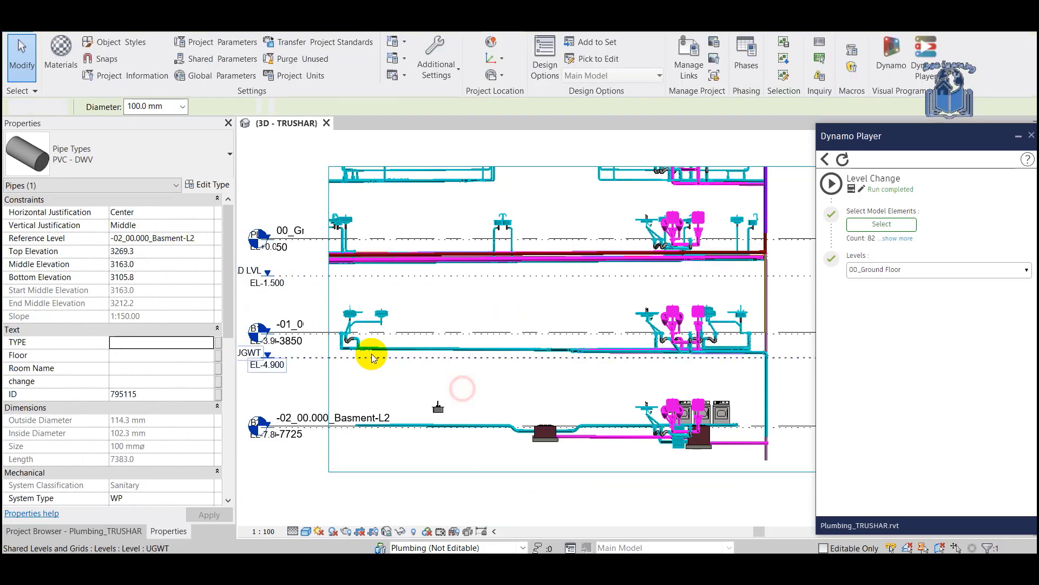
left_click(315, 342)
left_click(321, 348)
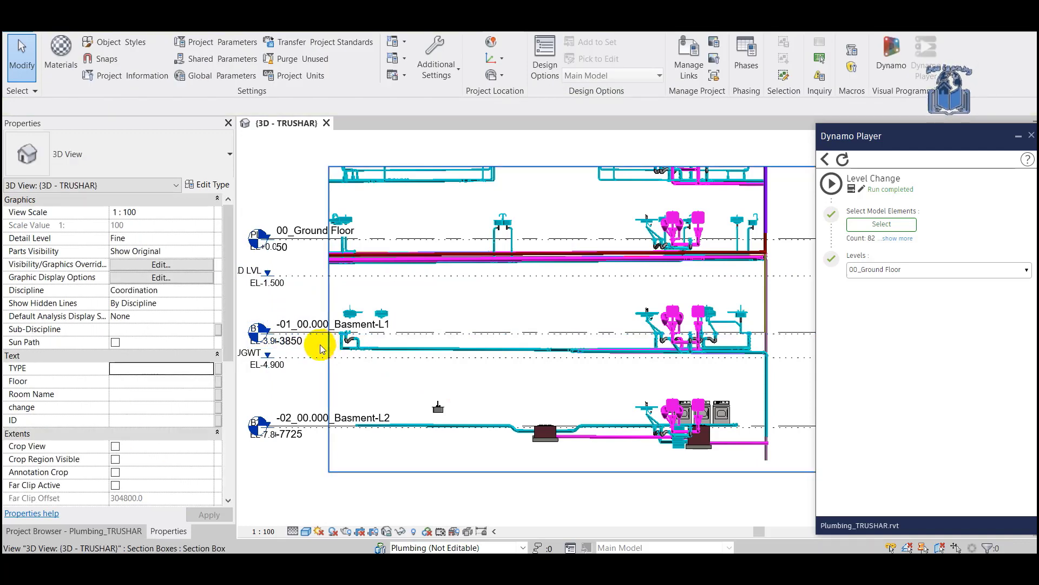
- Run the Level Change script on the horizontal pipe run and its fittings below Basement-L1, with -02_00.000_Basment-L2 as the level
left_click_drag(314, 342, 737, 370)
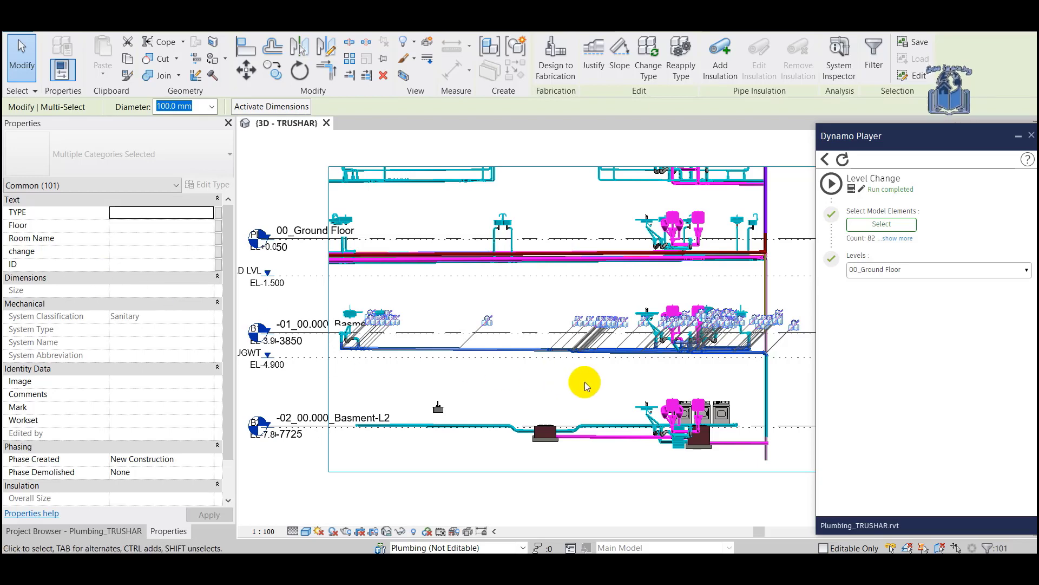
left_click(615, 381)
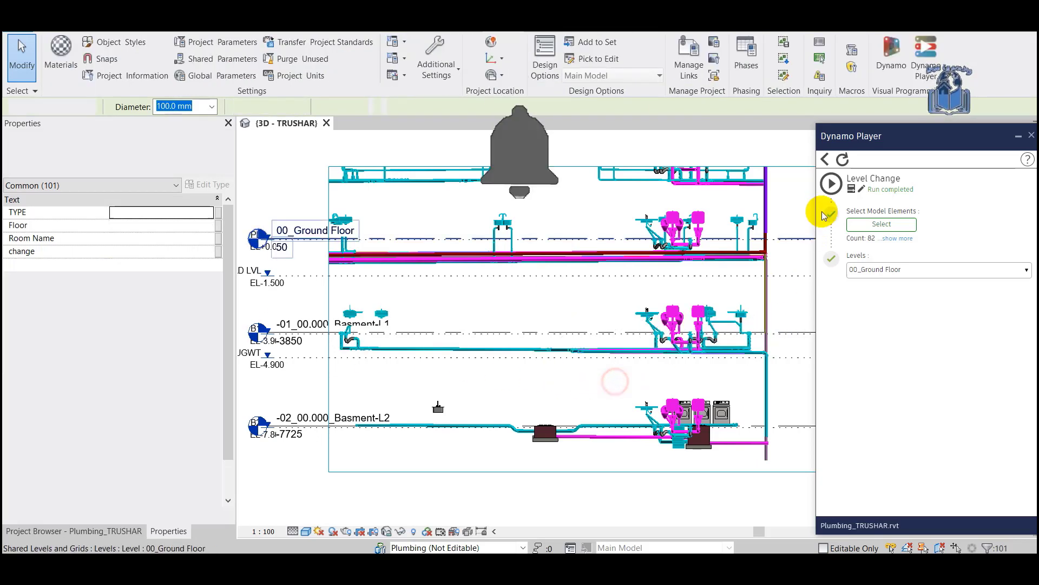
left_click(872, 224)
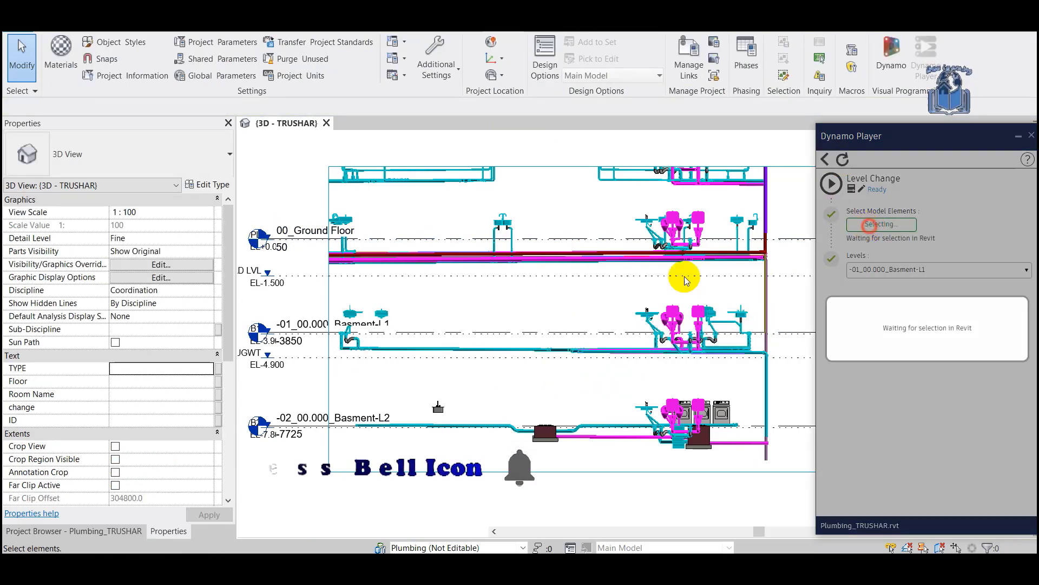
left_click_drag(313, 337, 778, 359)
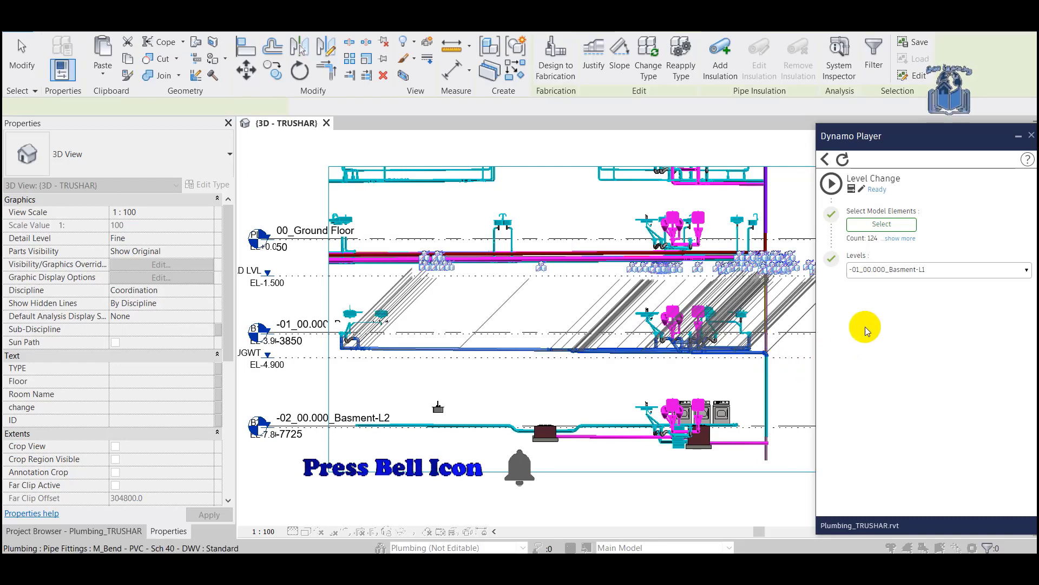
left_click(901, 276)
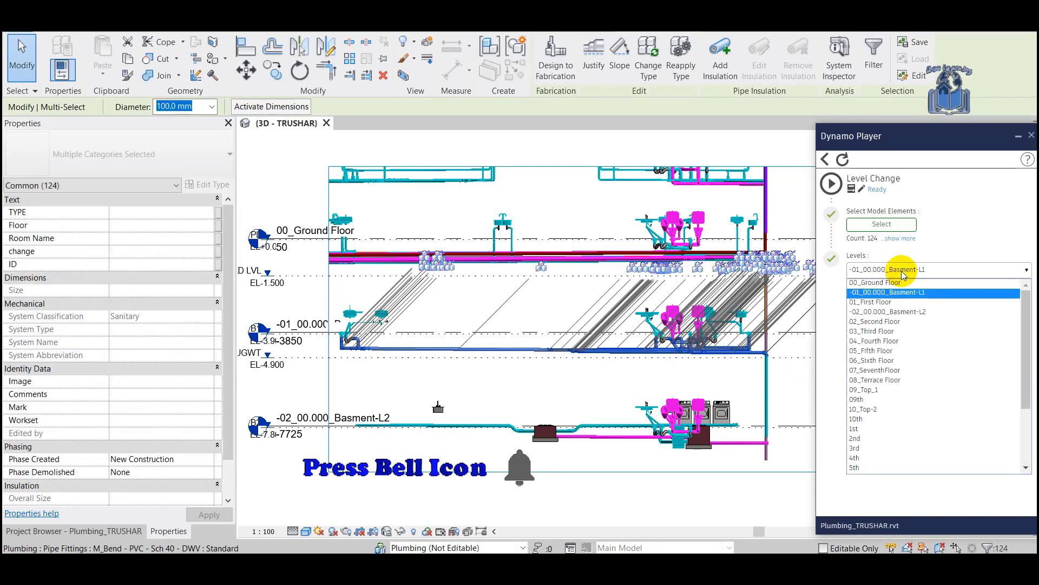
left_click(934, 313)
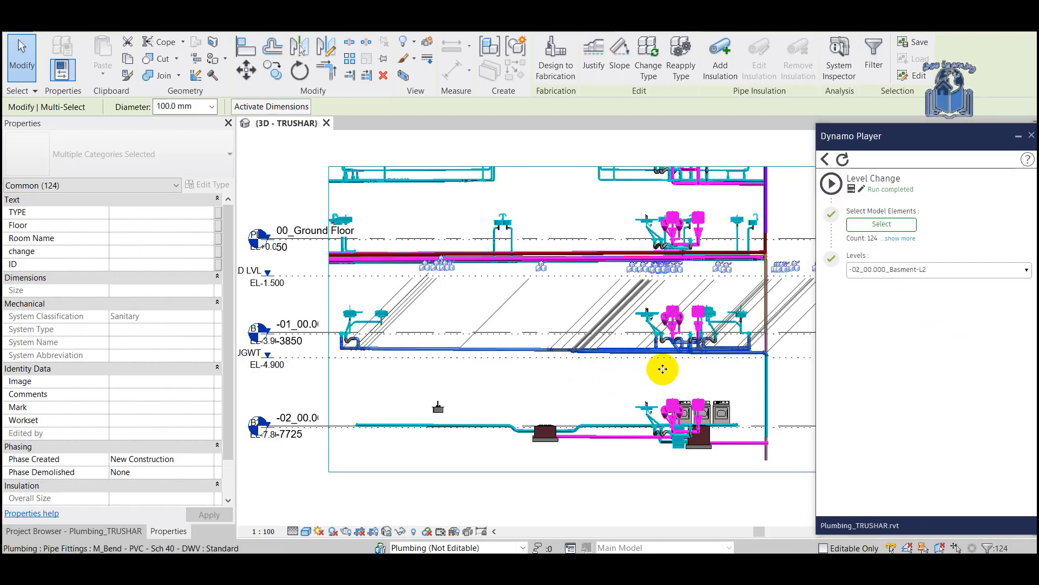
- Check the assigned levels of a pipe bend and the adjoining 100 mm drain pipe below the Basement-L1 toilets
left_click(610, 389)
scroll(684, 358, "up", 2)
scroll(684, 359, "up", 4)
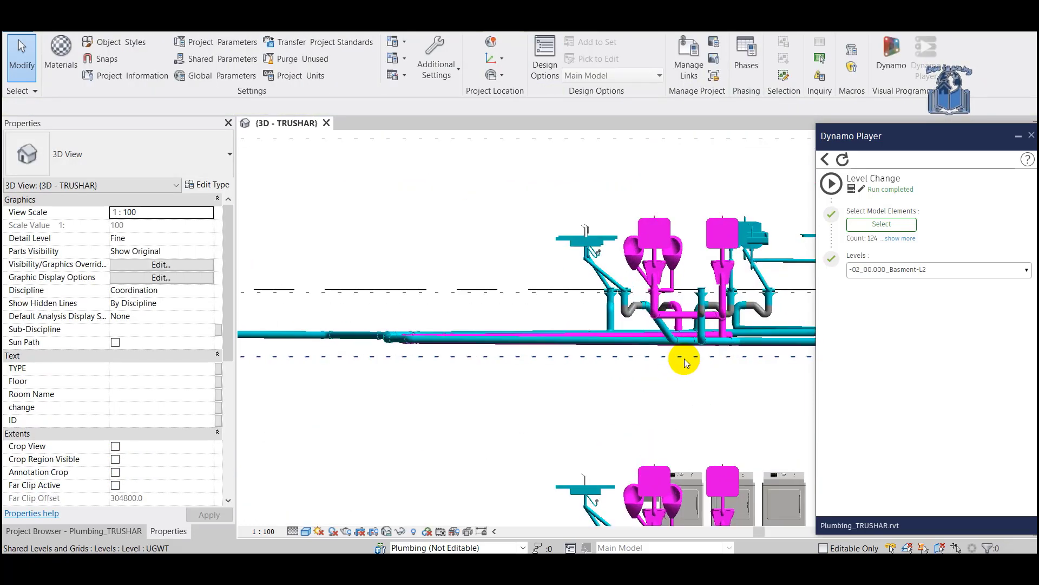
left_click(662, 327)
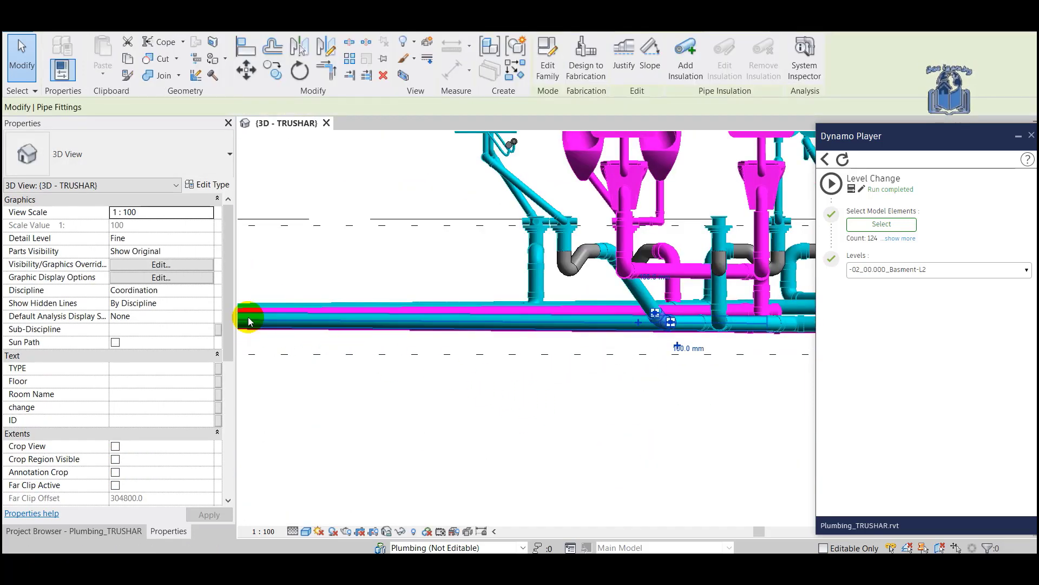
left_click(395, 390)
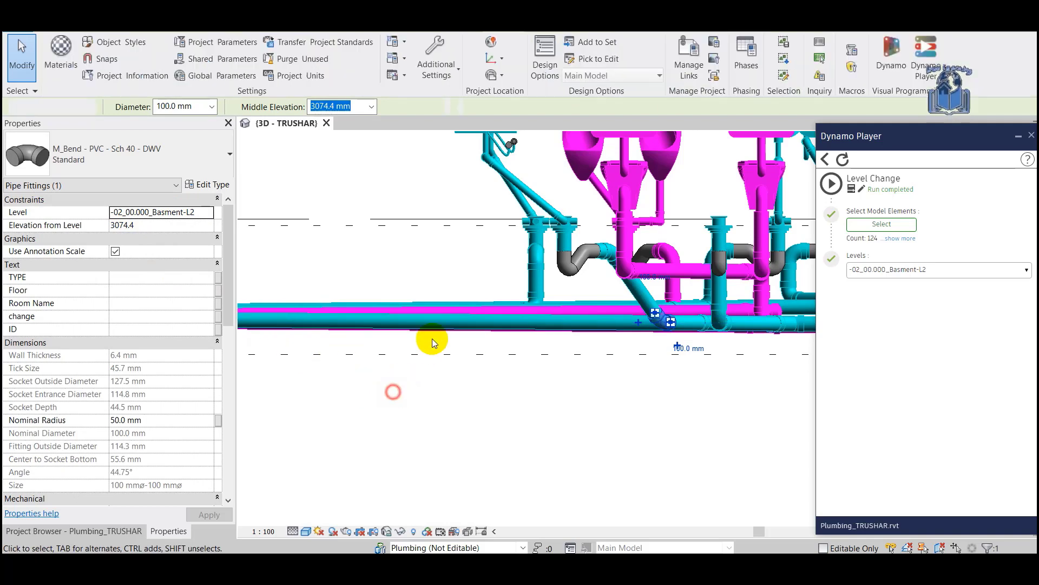
left_click(451, 320)
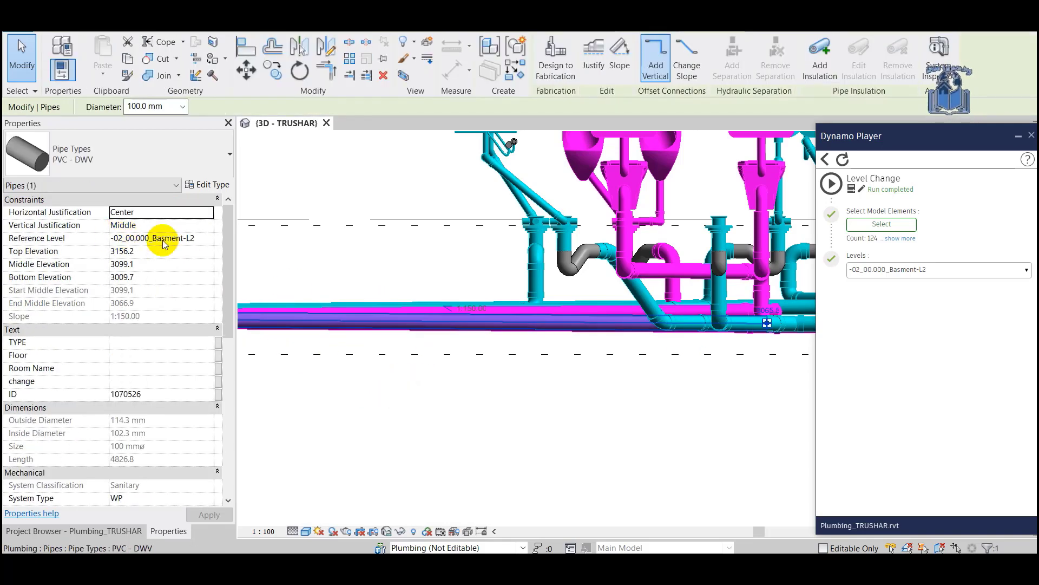
left_click(515, 413)
scroll(533, 366, "down", 4)
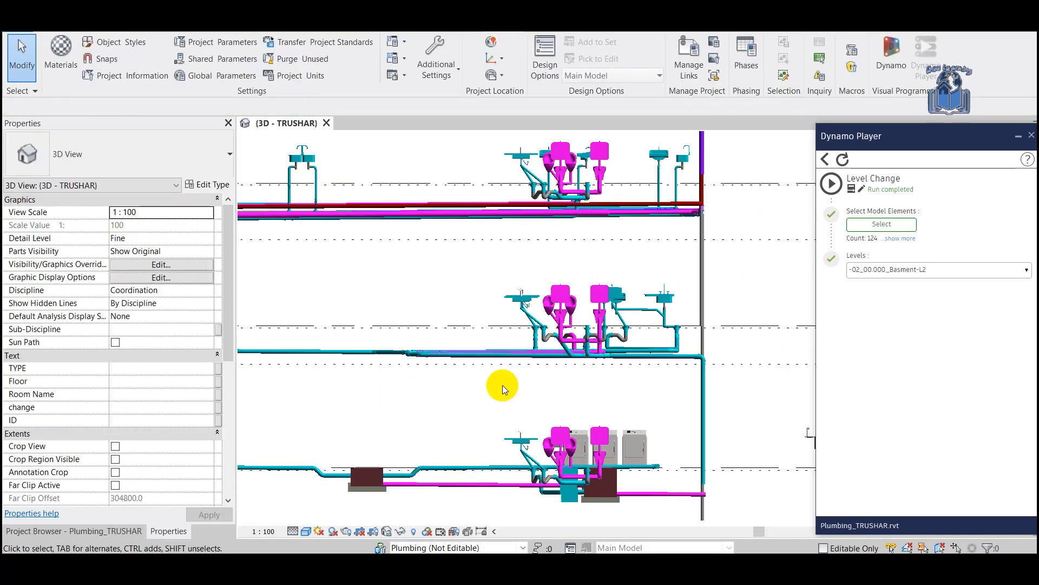
scroll(580, 411, "down", 5)
middle_click_drag(566, 332, 569, 339)
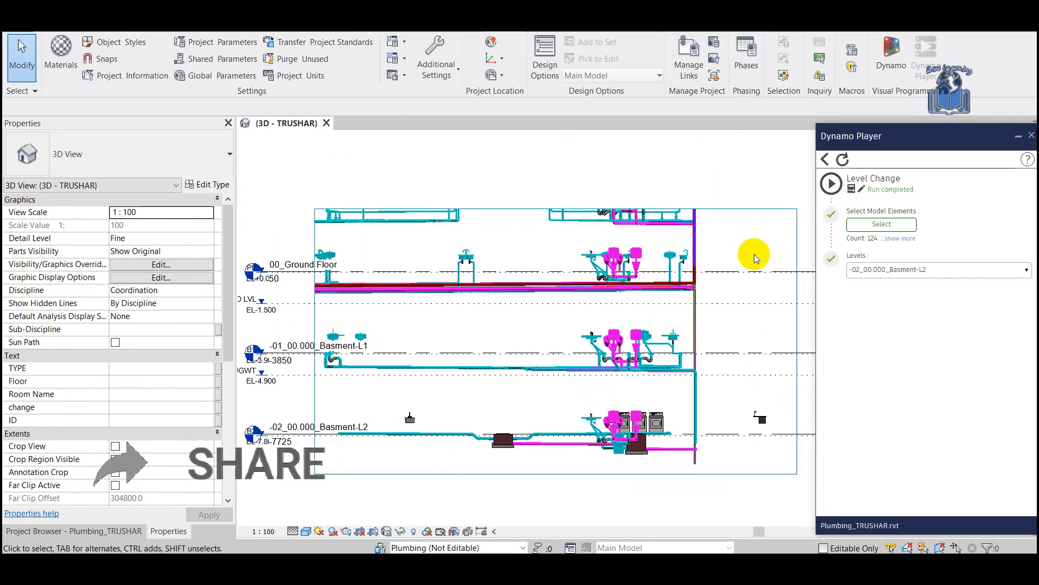